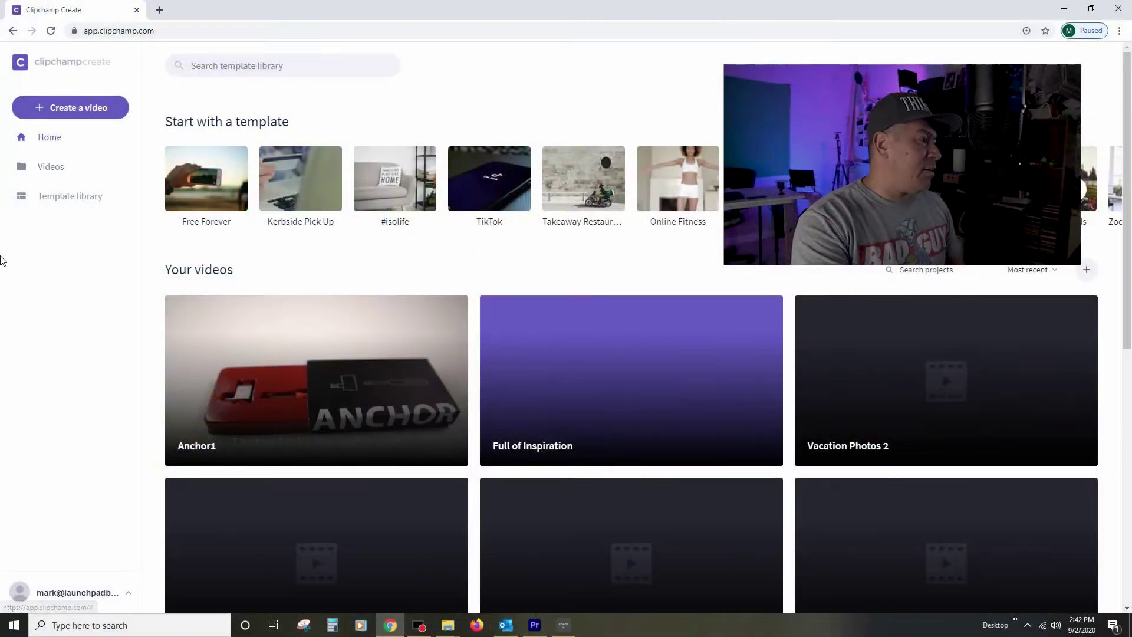
Open the Anchor1 project and show the Overlay transitions library
{"action": "left_click", "coordinate": [266, 341]}
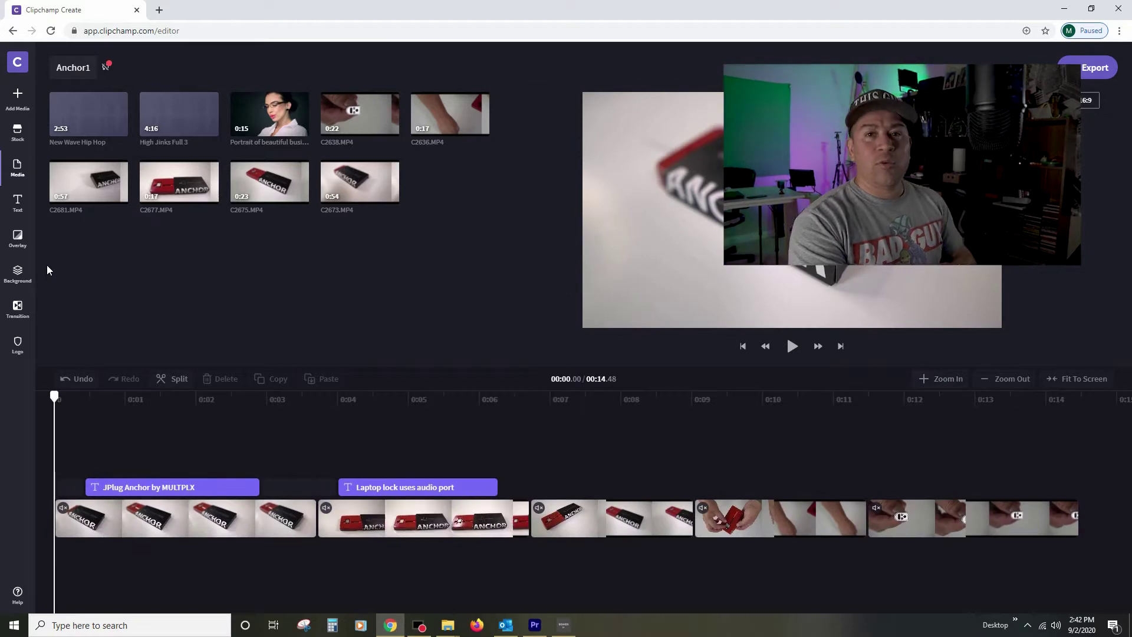
{"action": "left_click", "coordinate": [17, 238]}
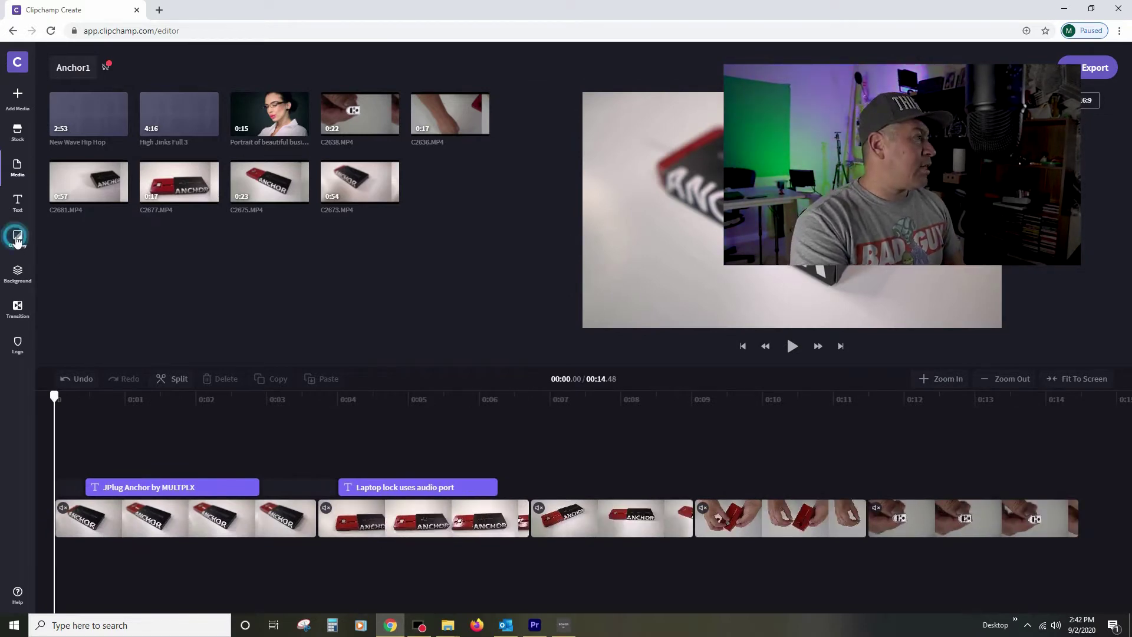
{"action": "left_click", "coordinate": [17, 306]}
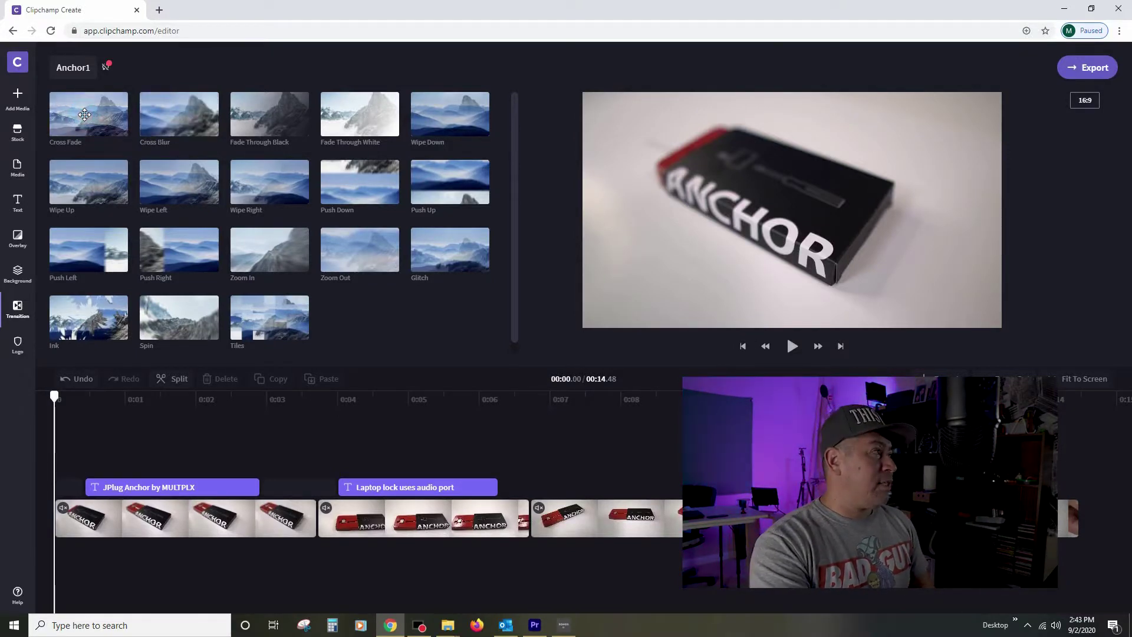
Place a Cross Fade transition at the junction of the first two timeline clips
{"action": "left_click_drag", "start_coordinate": [88, 115], "coordinate": [303, 458]}
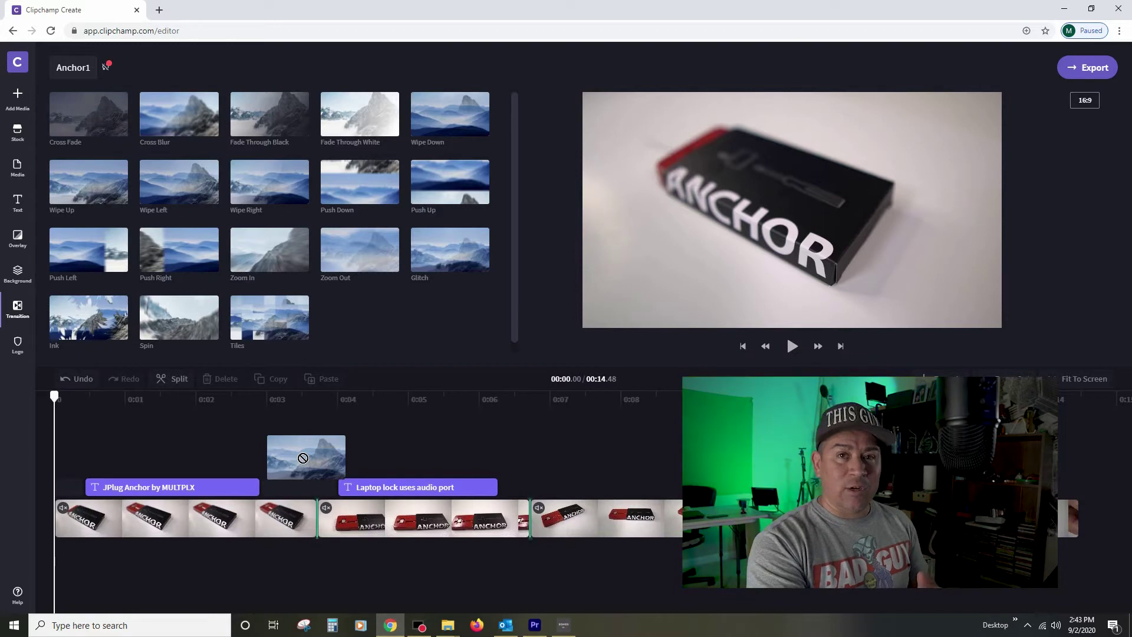
{"action": "left_click_drag", "start_coordinate": [303, 458], "coordinate": [335, 523]}
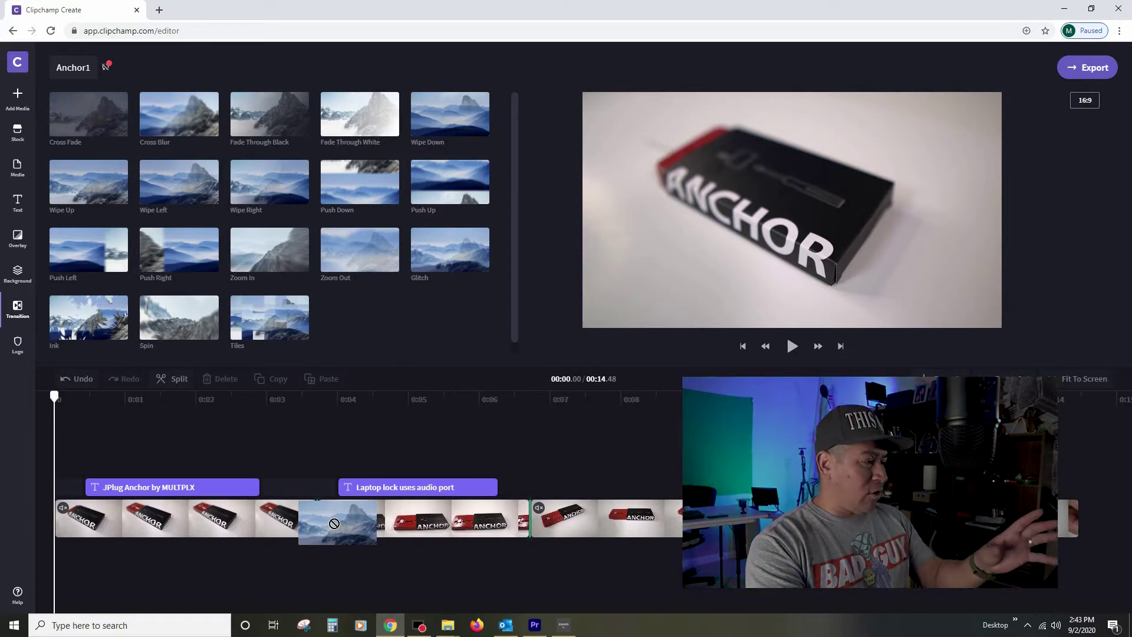
{"action": "left_click_drag", "start_coordinate": [334, 523], "coordinate": [316, 523]}
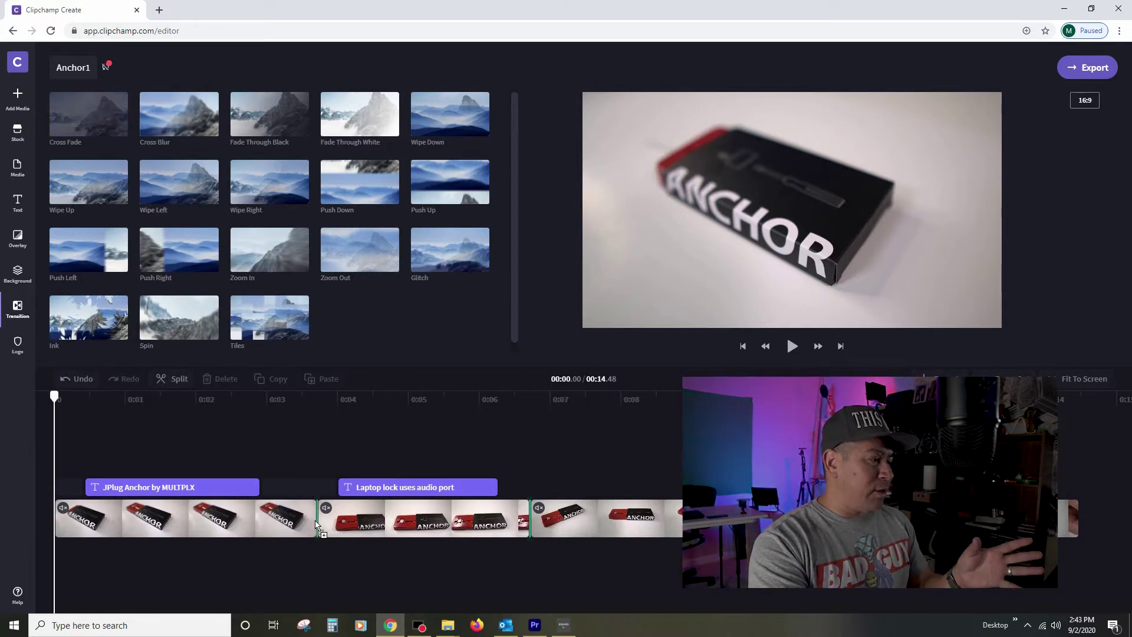
{"action": "left_click_drag", "start_coordinate": [318, 524], "coordinate": [316, 521]}
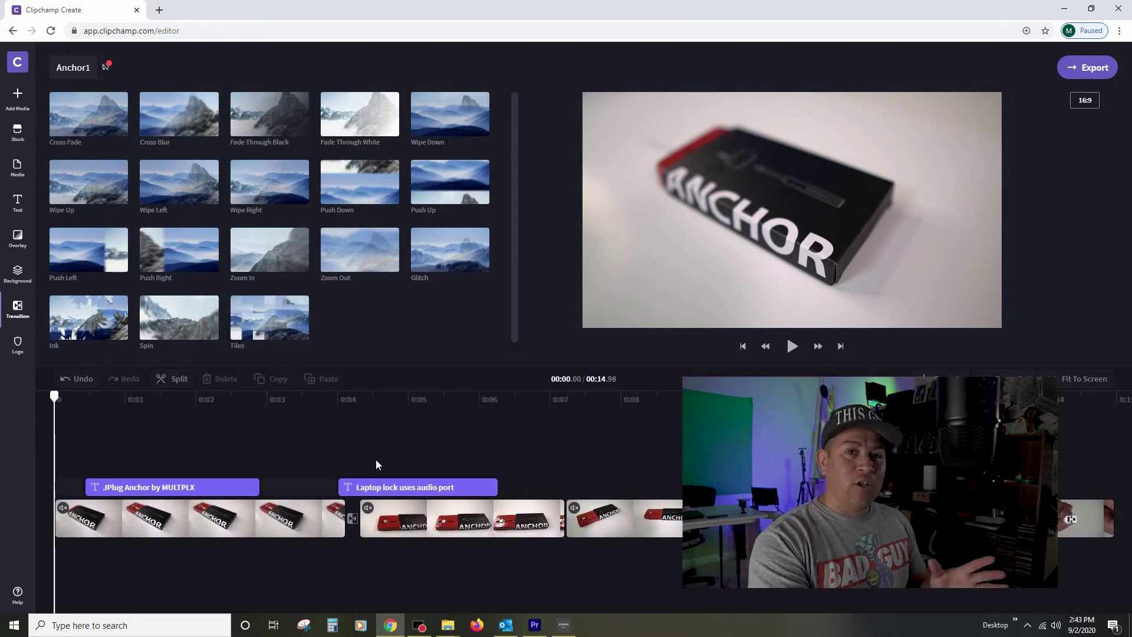
Align the 'Laptop lock uses audio port' caption with the second clip and preview the cross fade
{"action": "left_click", "coordinate": [391, 490]}
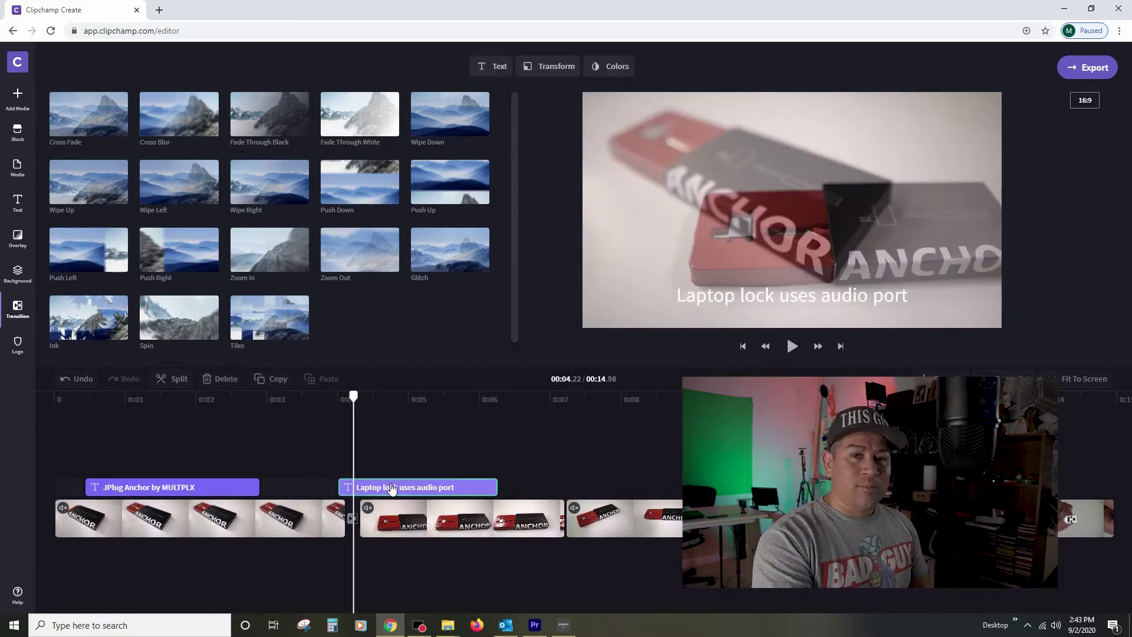
{"action": "left_click_drag", "start_coordinate": [390, 489], "coordinate": [429, 489]}
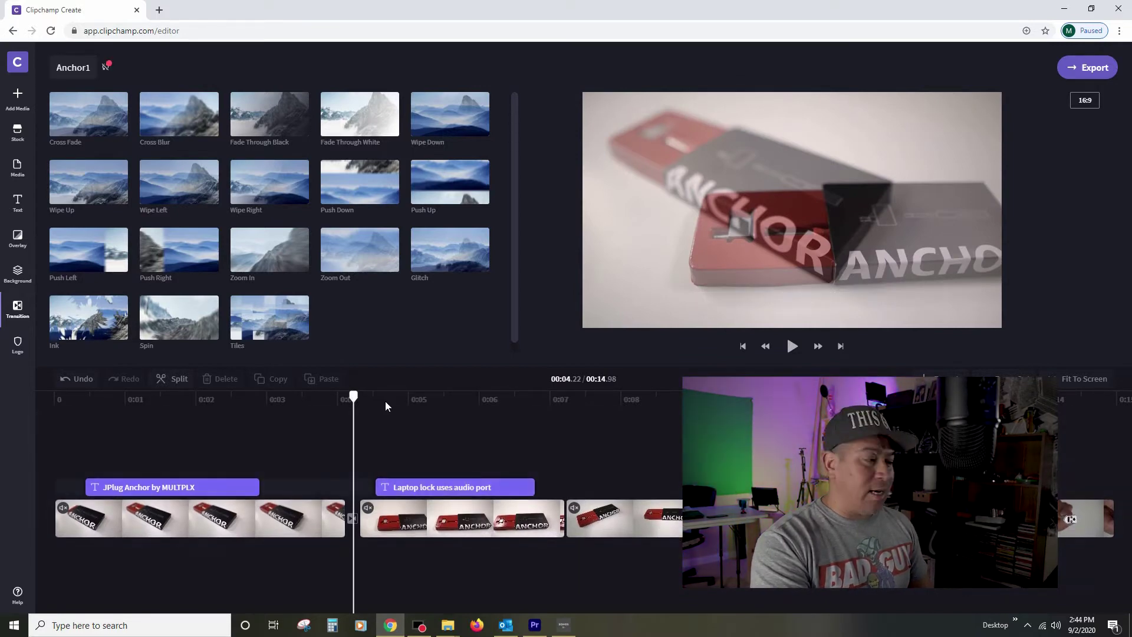
{"action": "left_click", "coordinate": [339, 400]}
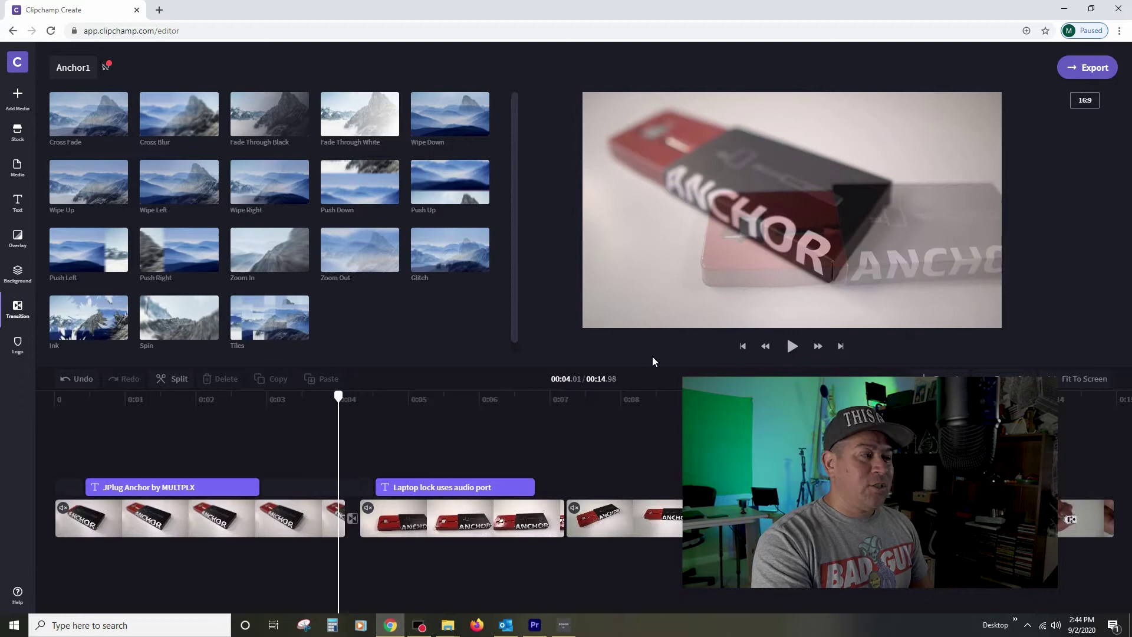
{"action": "left_click_drag", "start_coordinate": [341, 395], "coordinate": [317, 397]}
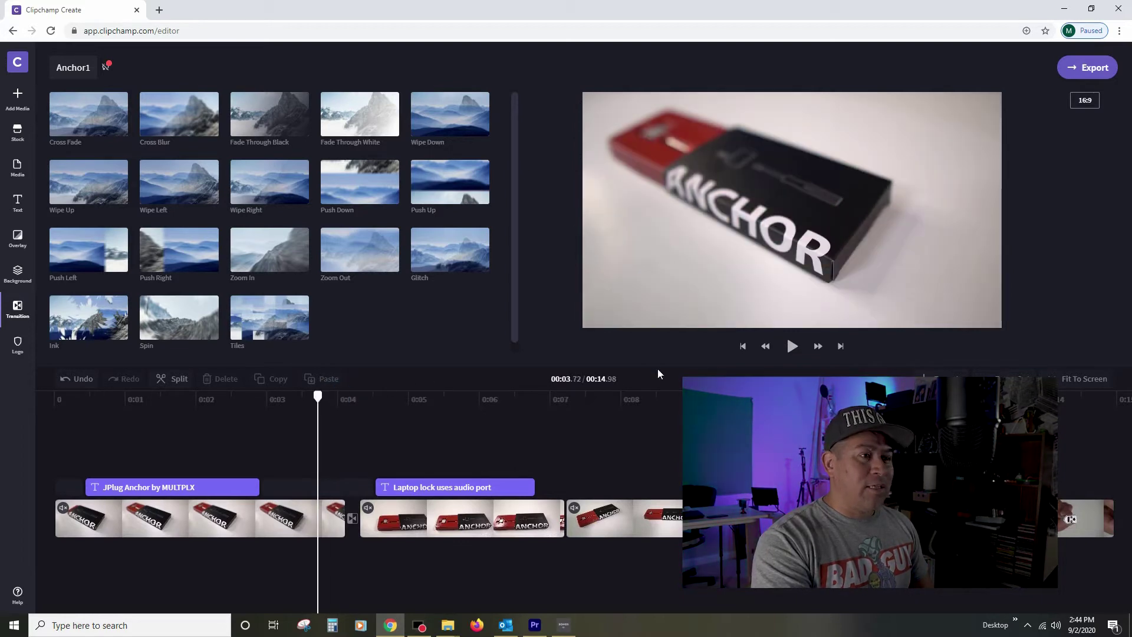
{"action": "left_click", "coordinate": [792, 347]}
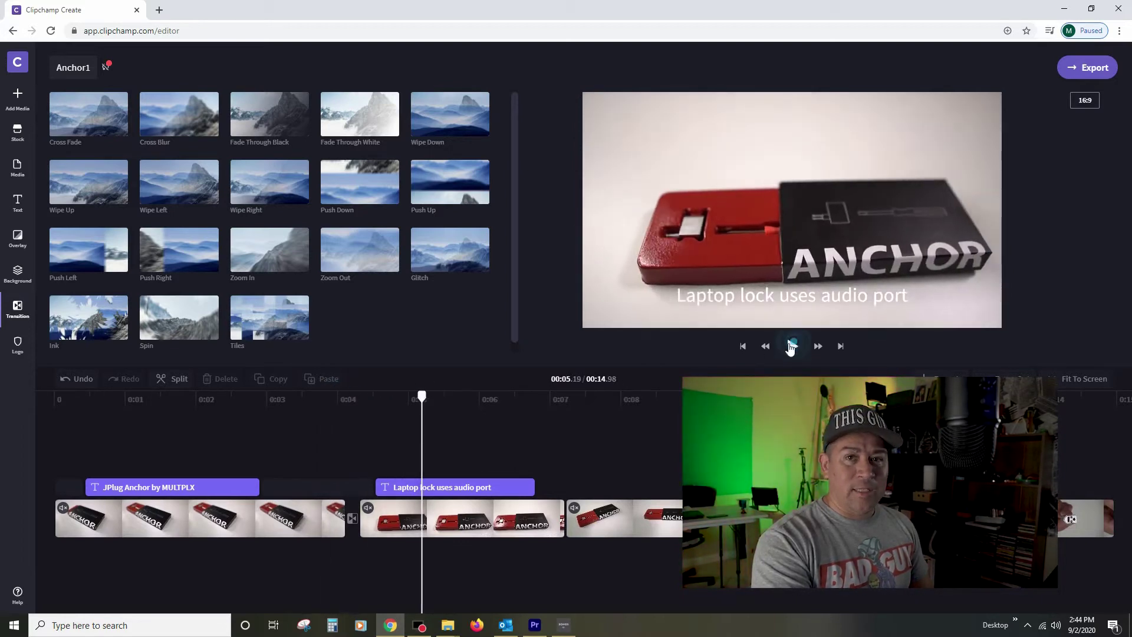
{"action": "left_click", "coordinate": [352, 519]}
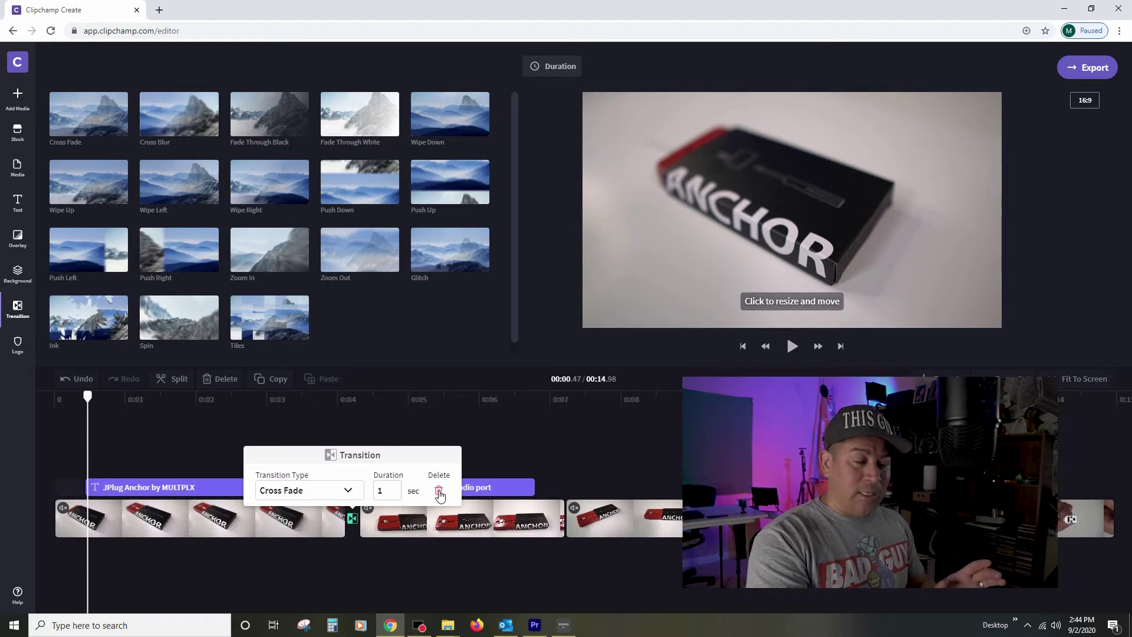
Switch the first transition to Spin and preview it
{"action": "left_click", "coordinate": [348, 494]}
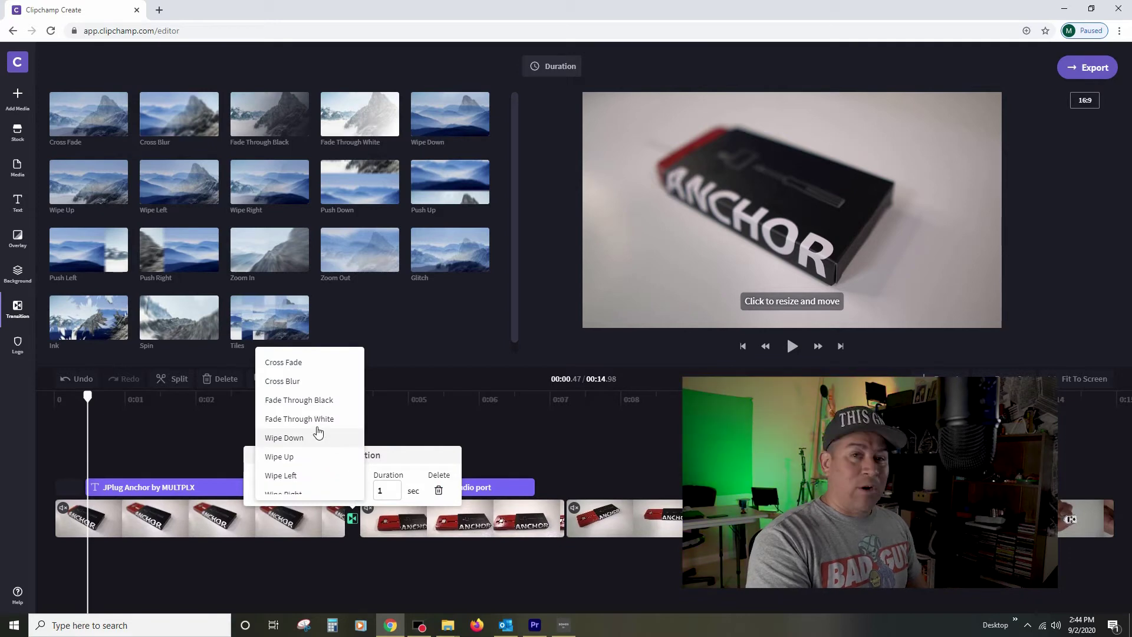
{"action": "scroll", "coordinate": [321, 431], "scroll_direction": "down", "scroll_amount": 4}
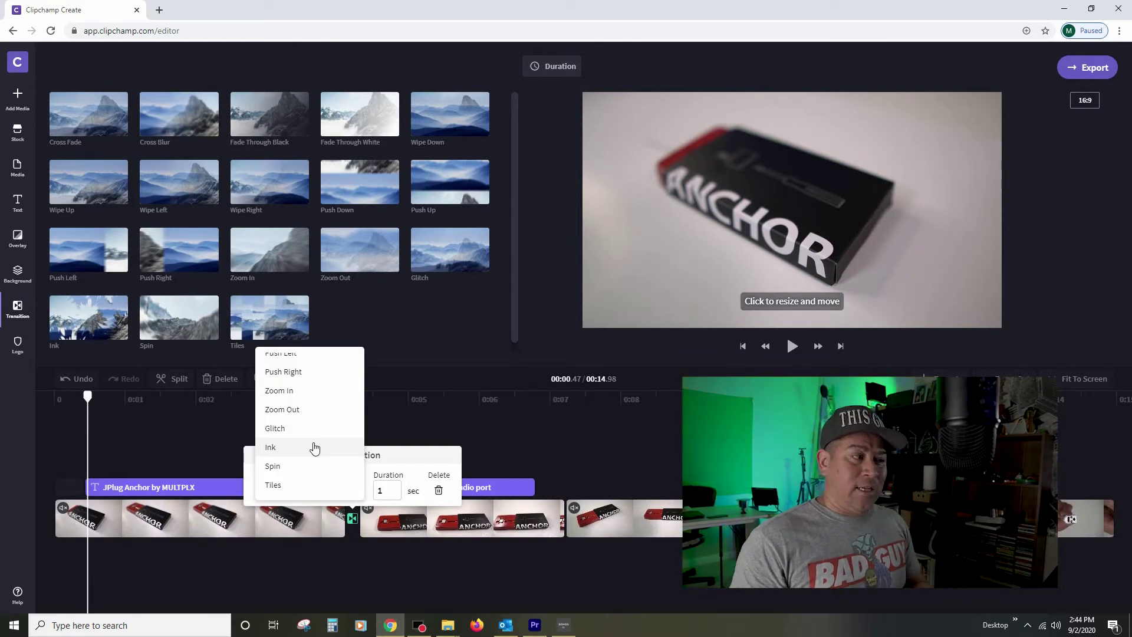
{"action": "left_click", "coordinate": [289, 472]}
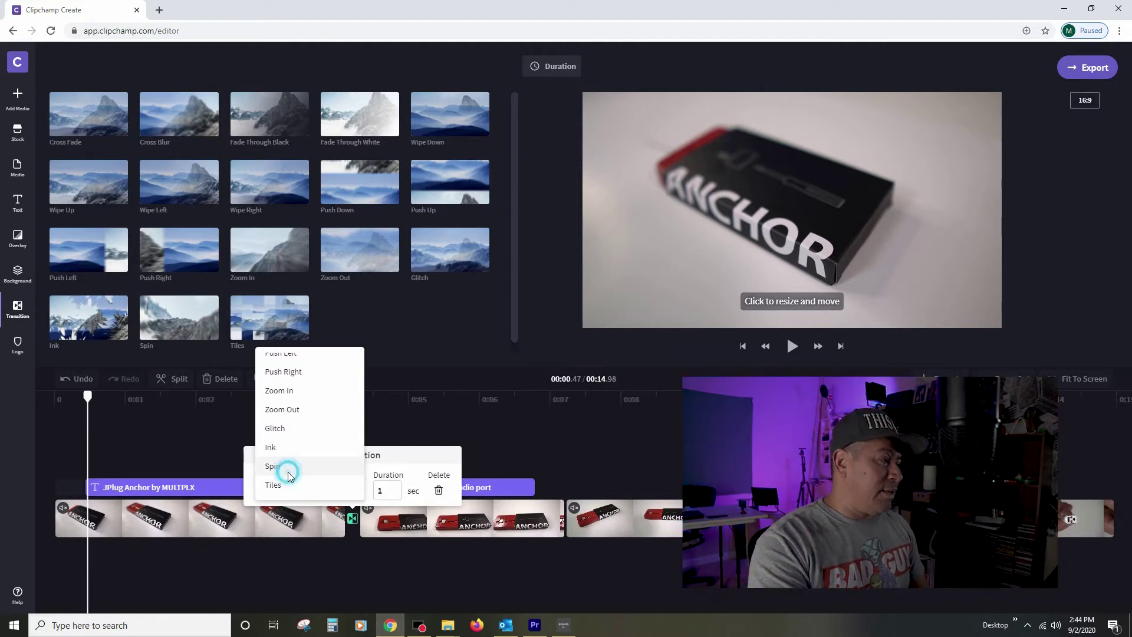
{"action": "left_click", "coordinate": [498, 426]}
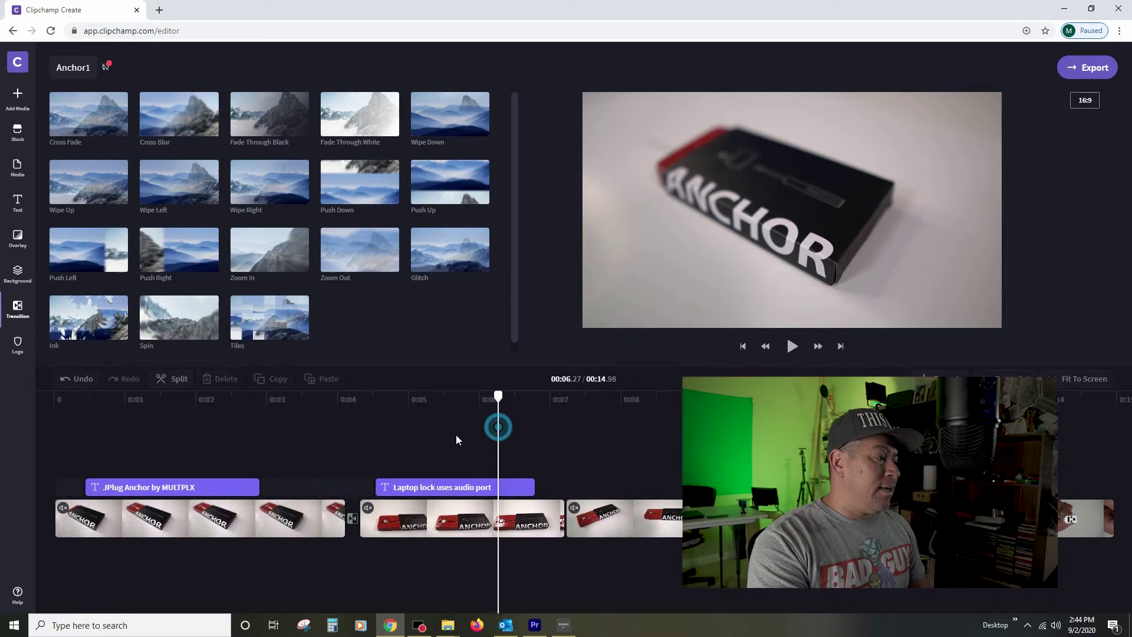
{"action": "left_click", "coordinate": [326, 398]}
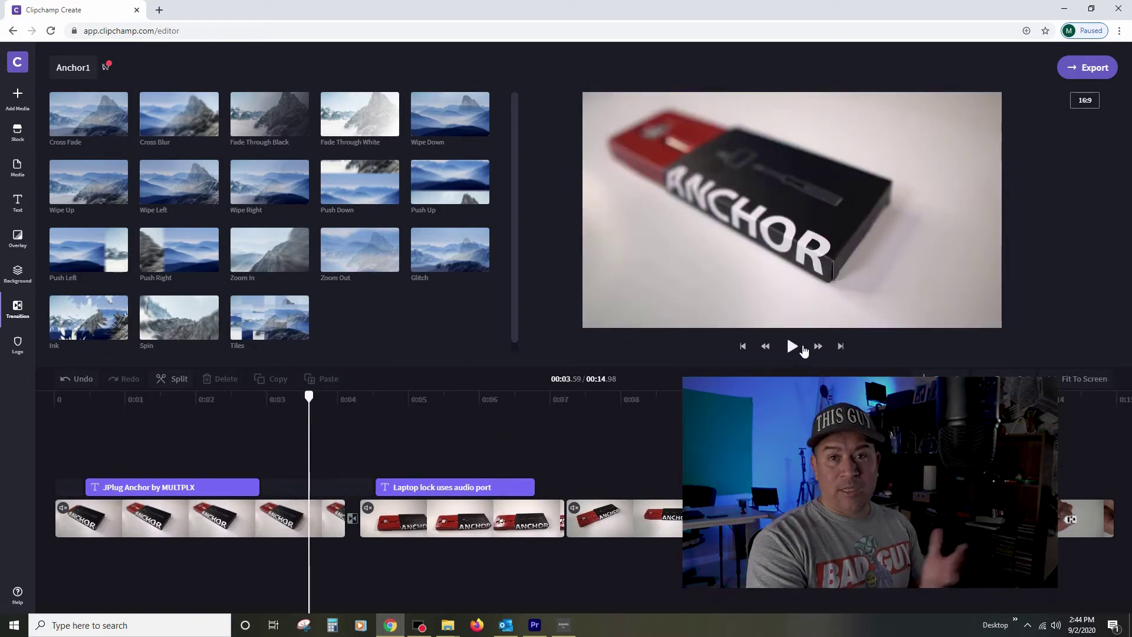
{"action": "left_click", "coordinate": [792, 348]}
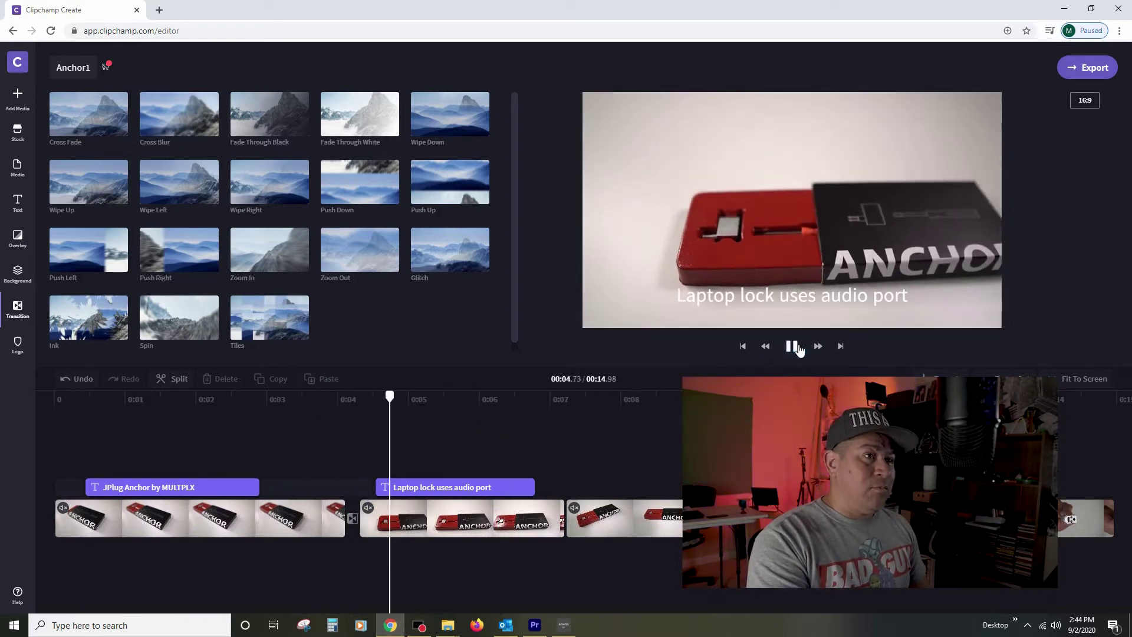
{"action": "left_click", "coordinate": [792, 347]}
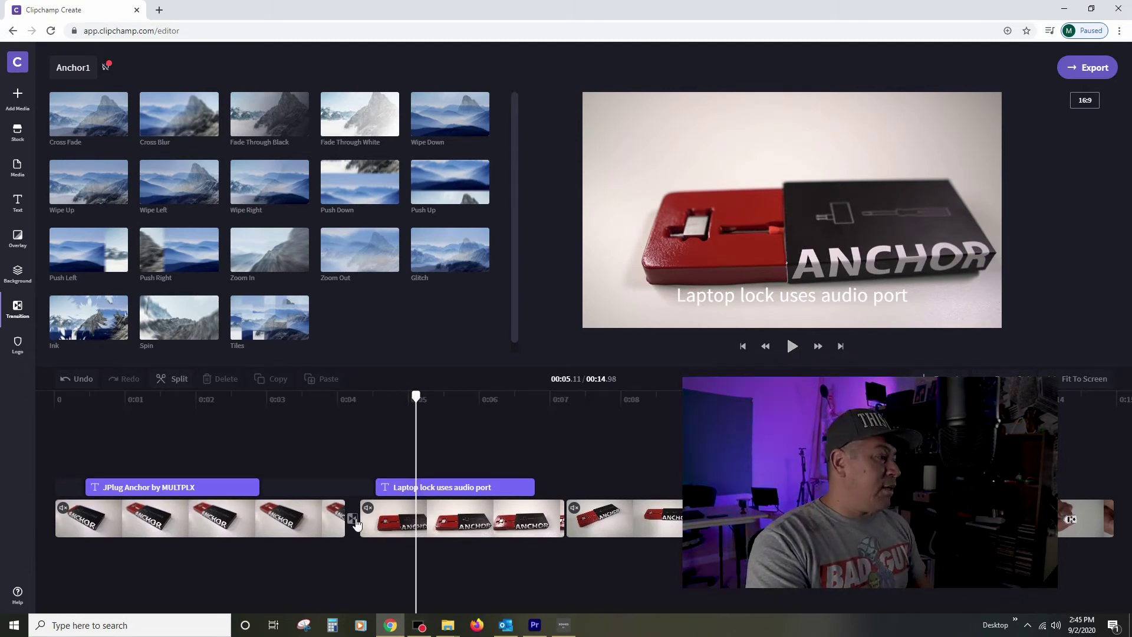
Change the first transition to Glitch and play a preview
{"action": "left_click", "coordinate": [352, 522]}
{"action": "left_click", "coordinate": [352, 487]}
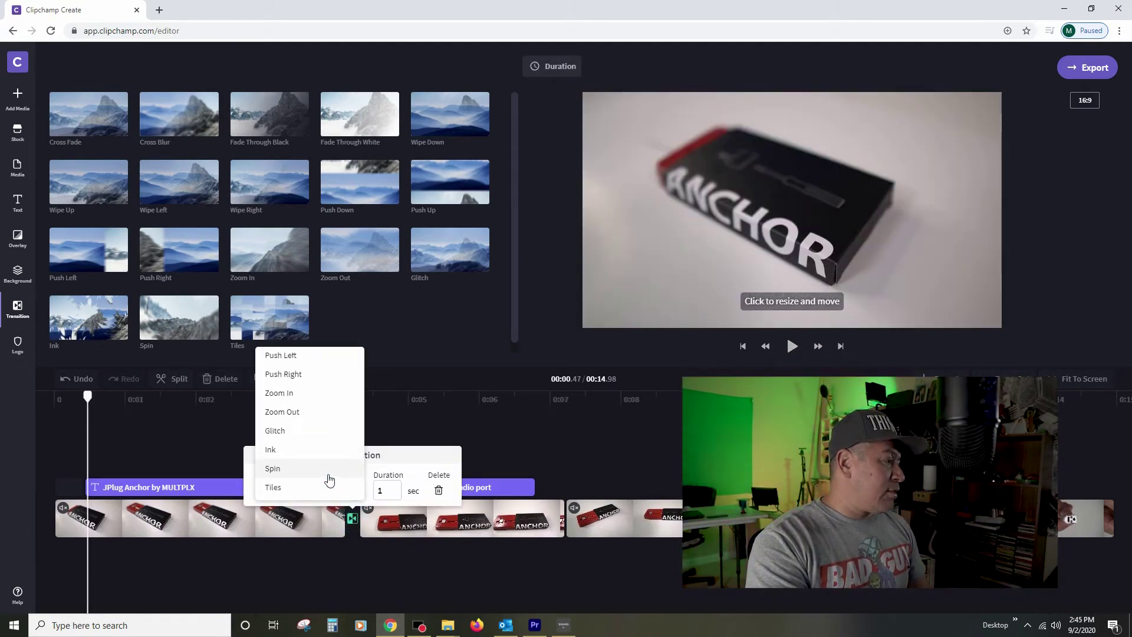
{"action": "left_click", "coordinate": [293, 430]}
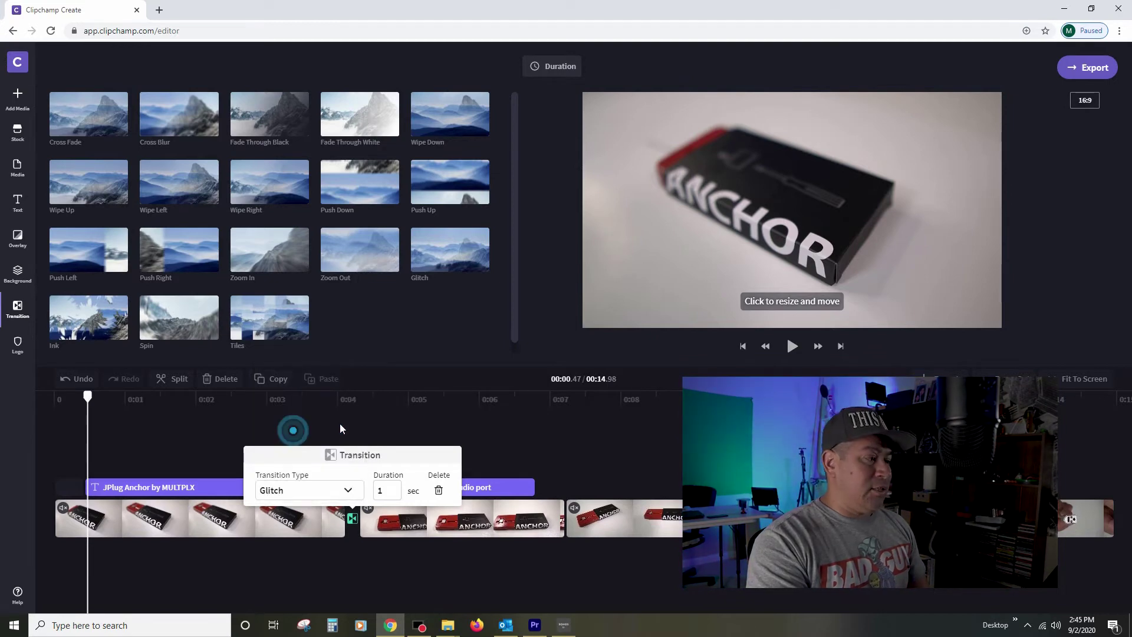
{"action": "left_click", "coordinate": [303, 400]}
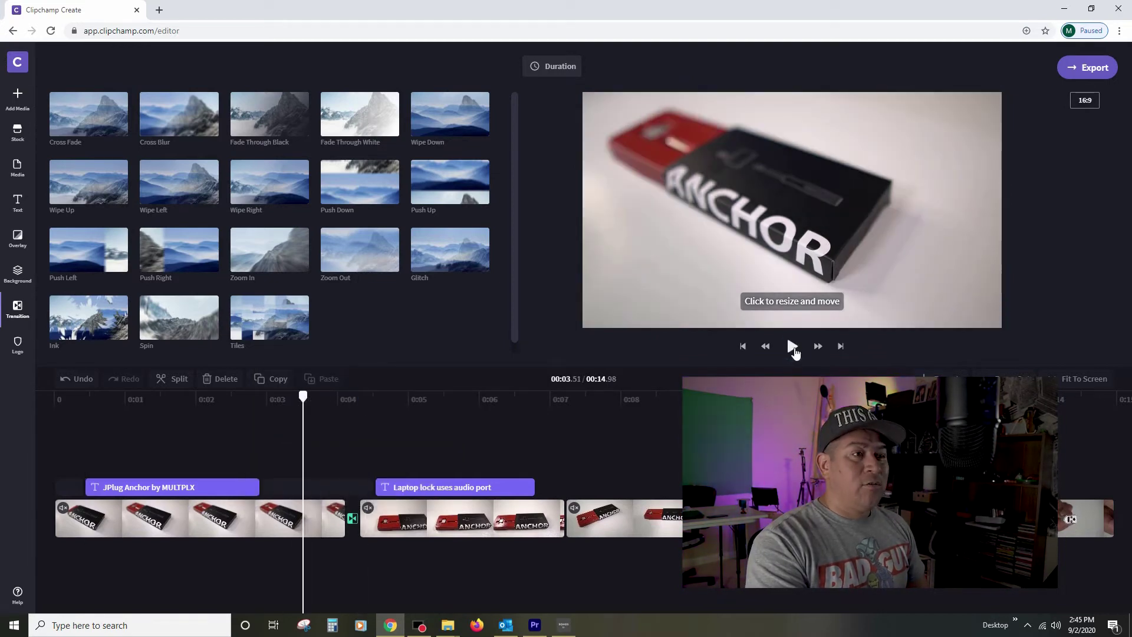
{"action": "left_click", "coordinate": [793, 346]}
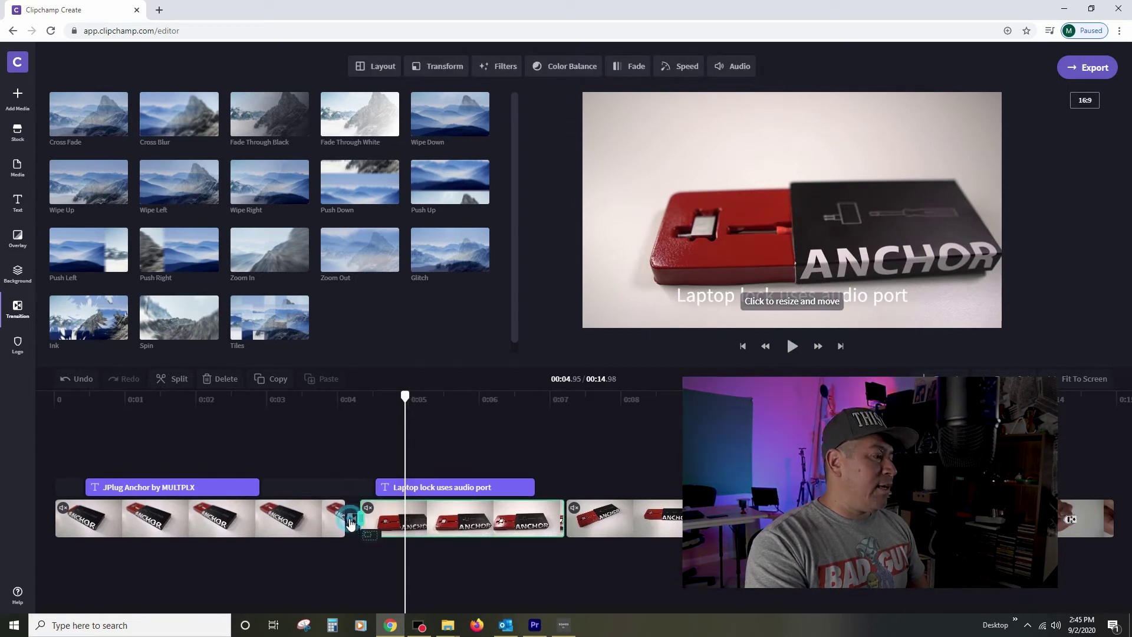
Set the first transition back to Cross Fade
{"action": "left_click", "coordinate": [345, 445]}
{"action": "left_click", "coordinate": [353, 519]}
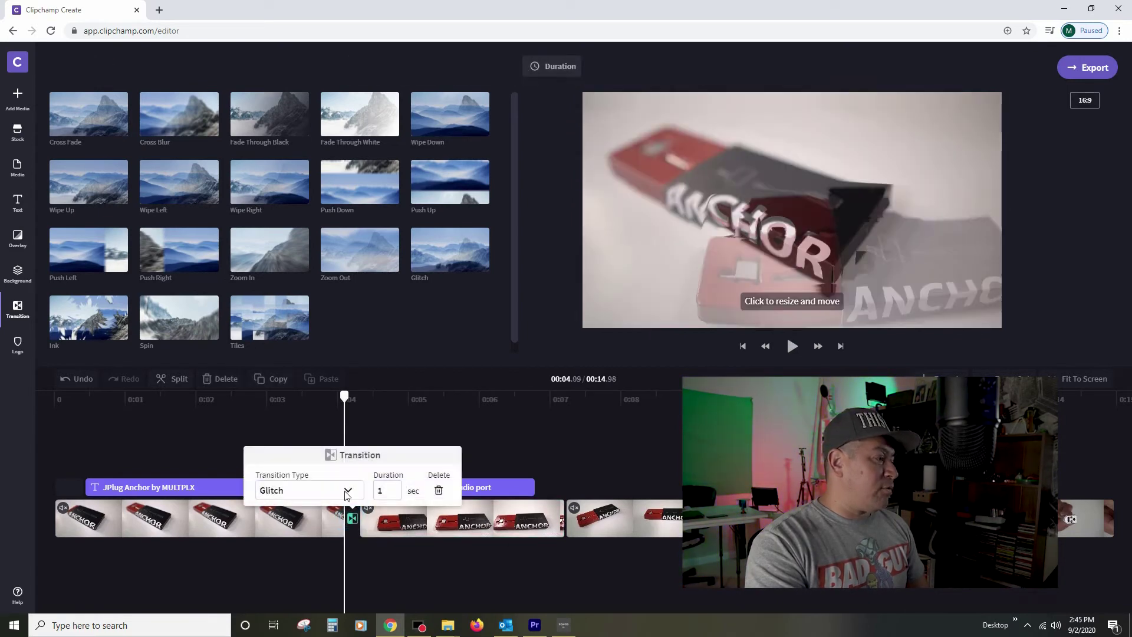
{"action": "left_click", "coordinate": [348, 492]}
{"action": "left_click", "coordinate": [309, 364]}
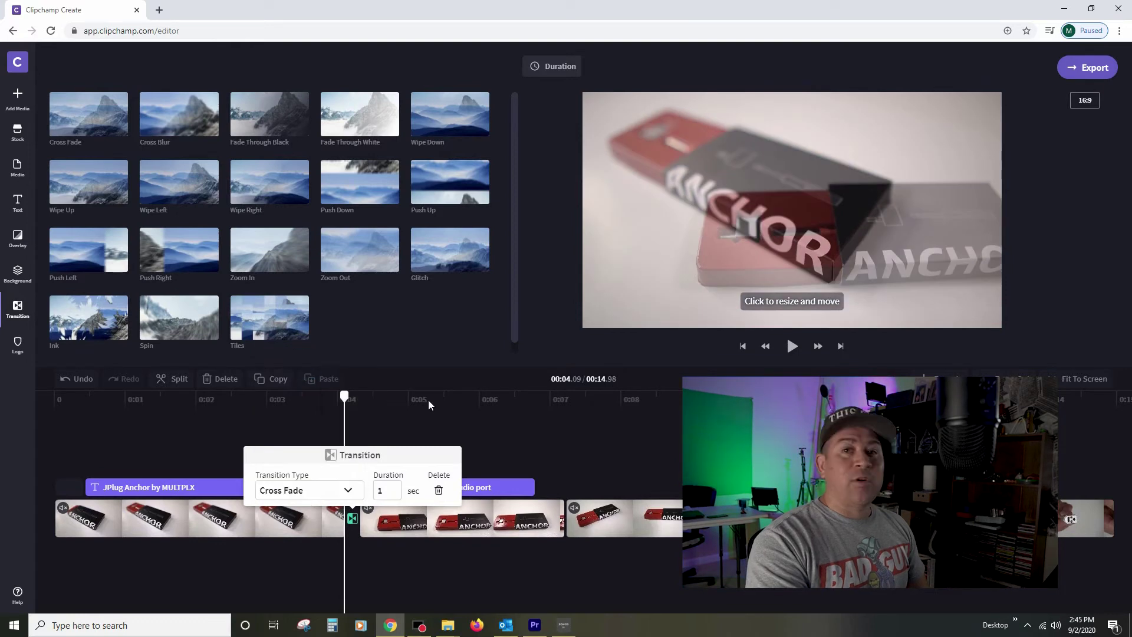
{"action": "left_click", "coordinate": [394, 400]}
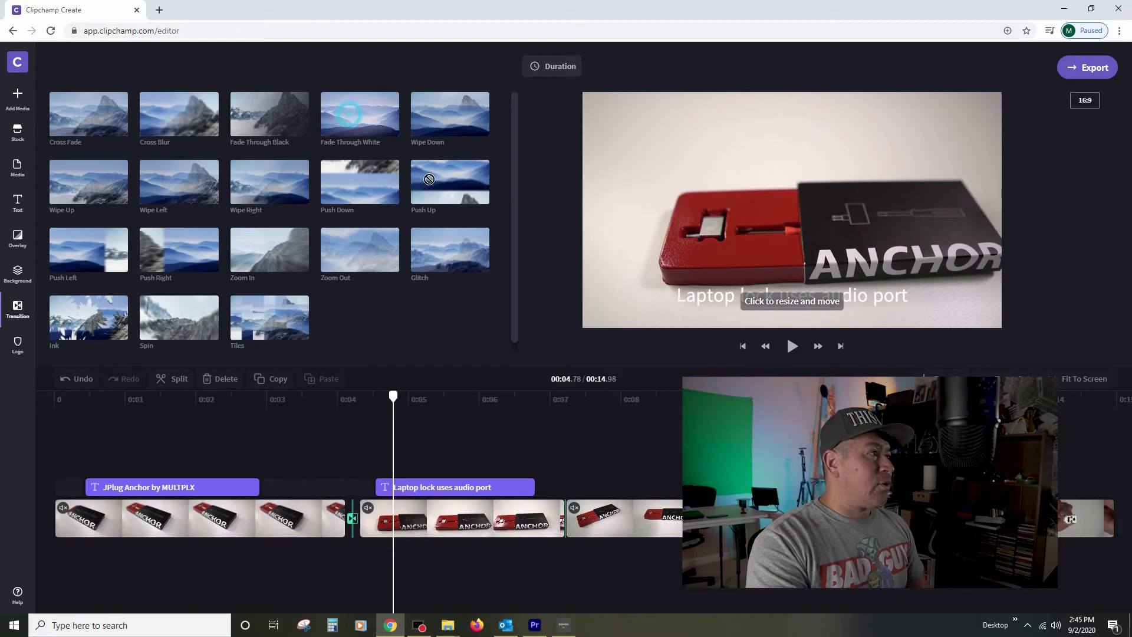
Add Fade Through White between clips 2 and 3 and preview it
{"action": "left_click_drag", "start_coordinate": [430, 179], "coordinate": [563, 525]}
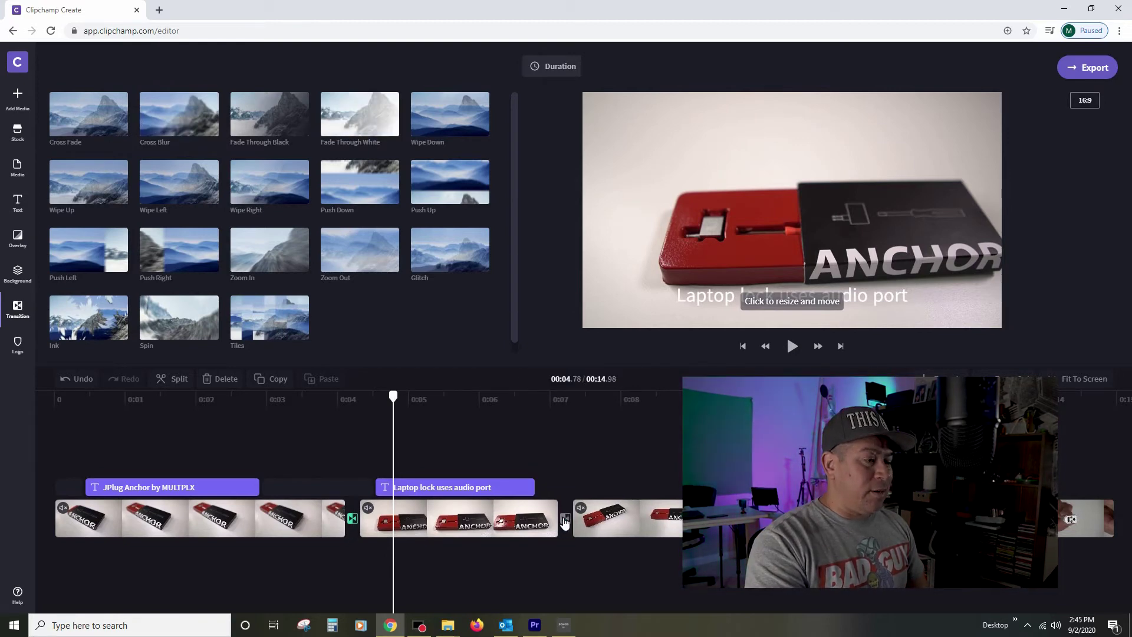
{"action": "left_click", "coordinate": [539, 399]}
{"action": "left_click", "coordinate": [792, 346]}
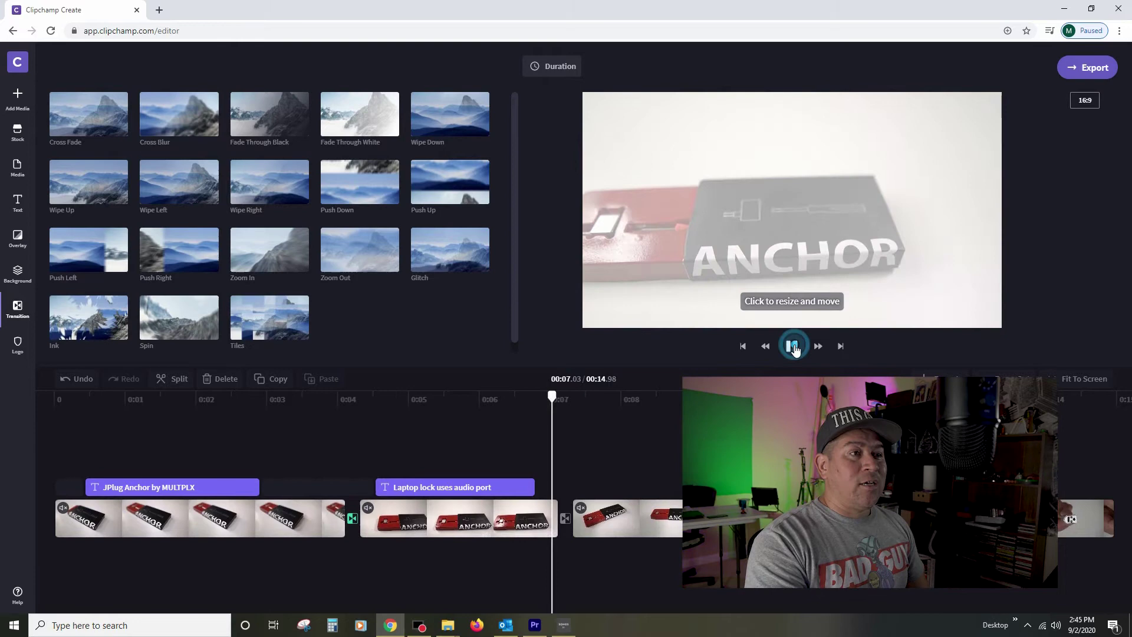
{"action": "left_click", "coordinate": [792, 346]}
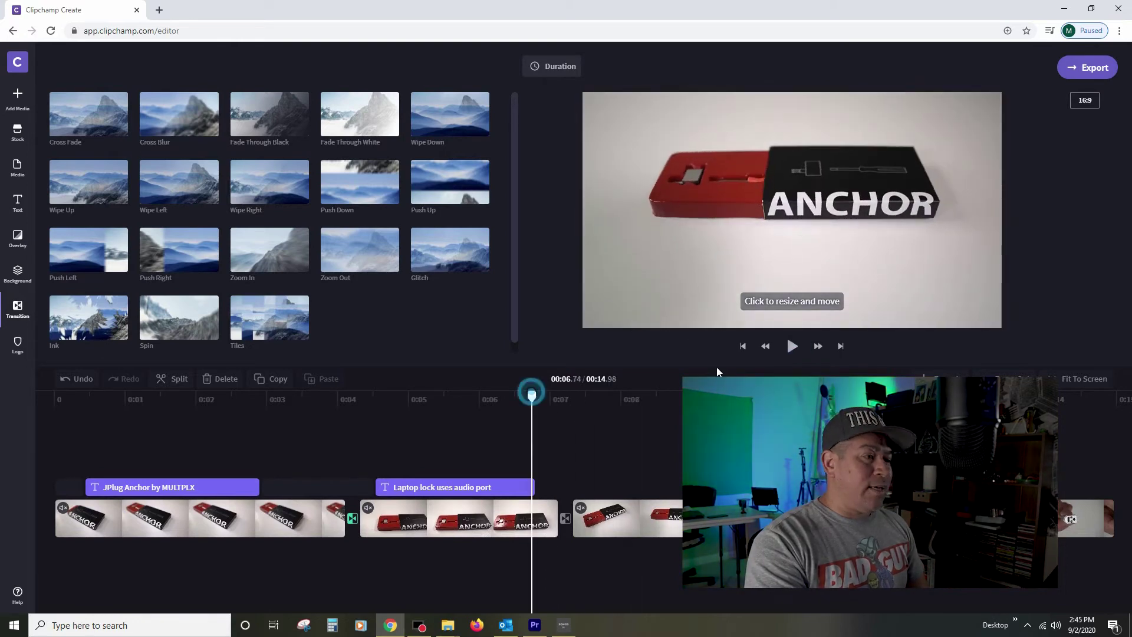
{"action": "left_click", "coordinate": [792, 346]}
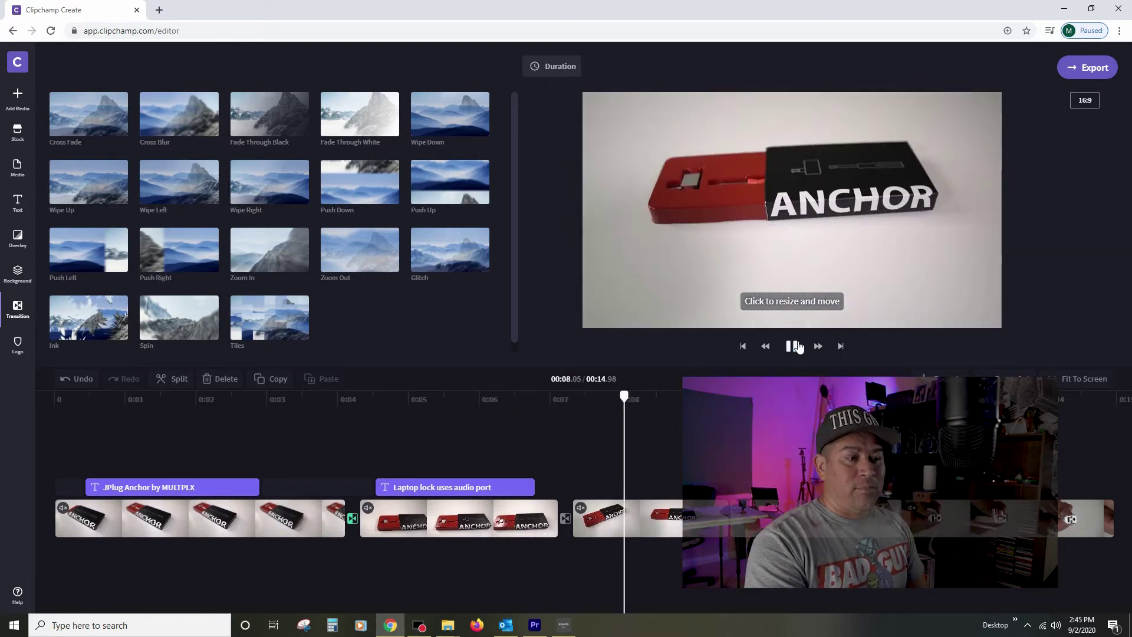
{"action": "left_click", "coordinate": [794, 346]}
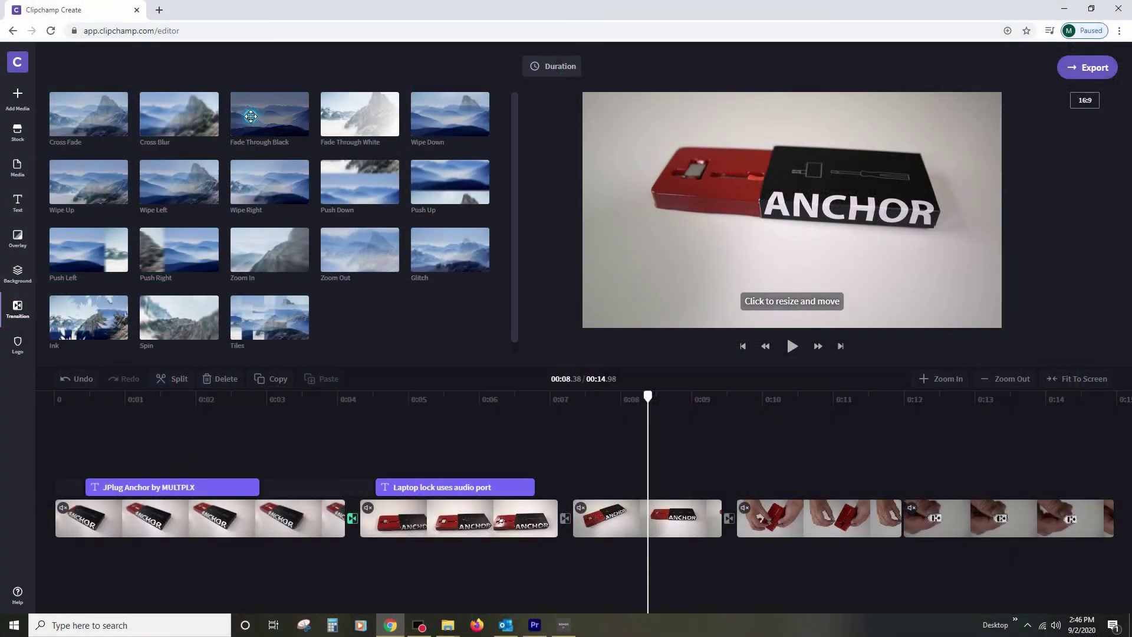
Add a transition between clips 4 and 5 and set its type to Fade Through White
{"action": "left_click_drag", "start_coordinate": [906, 485], "coordinate": [902, 519]}
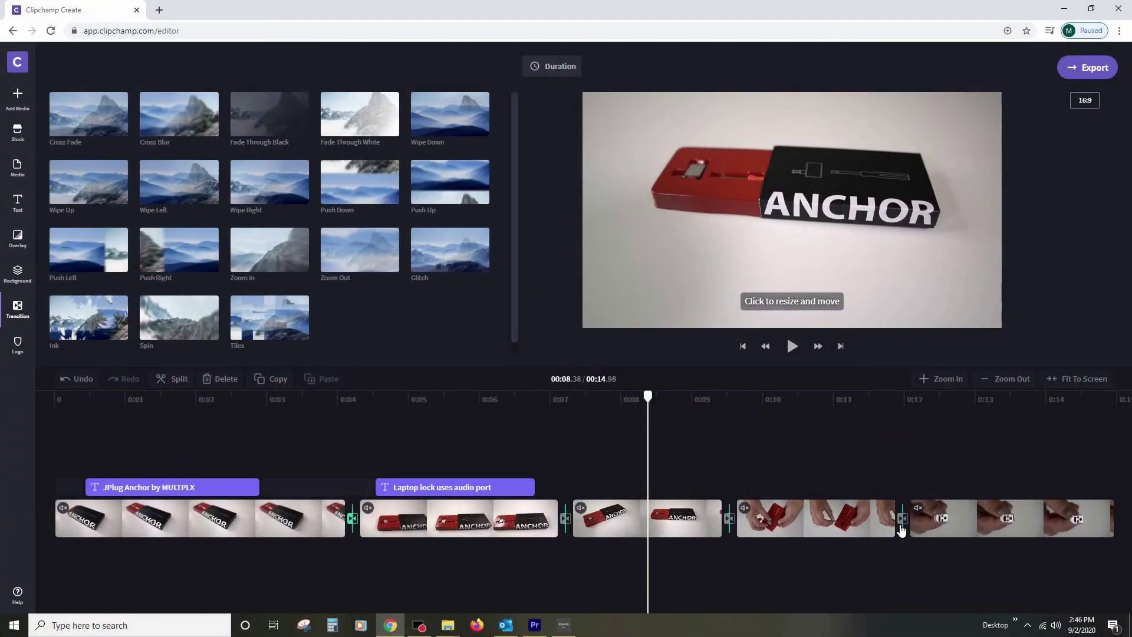
{"action": "left_click", "coordinate": [891, 421]}
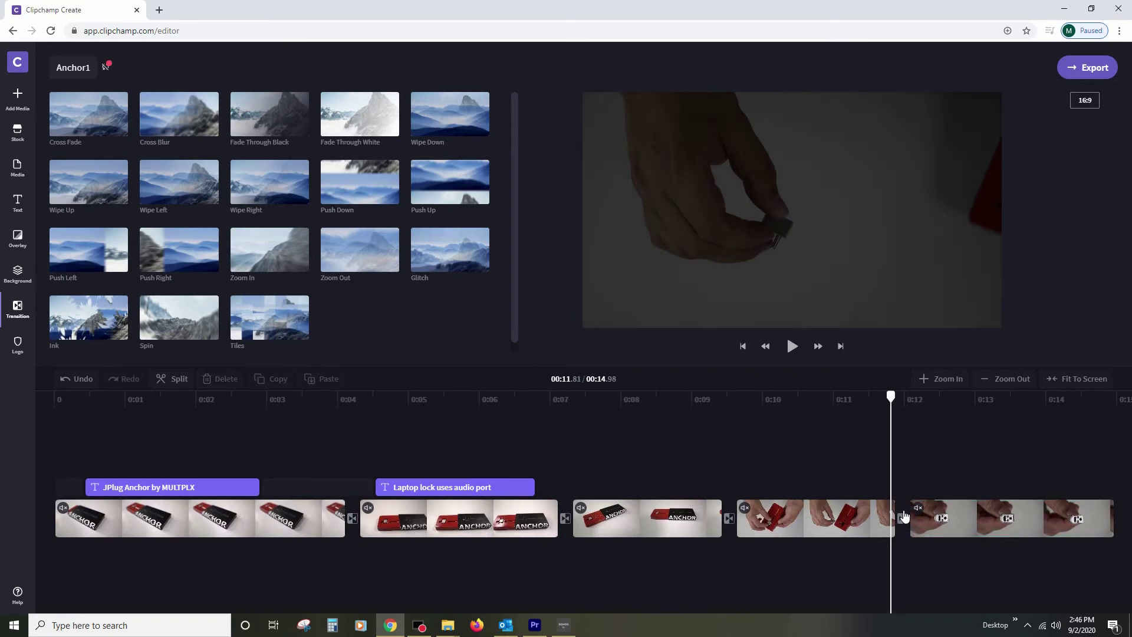
{"action": "left_click", "coordinate": [879, 422]}
{"action": "left_click", "coordinate": [902, 521]}
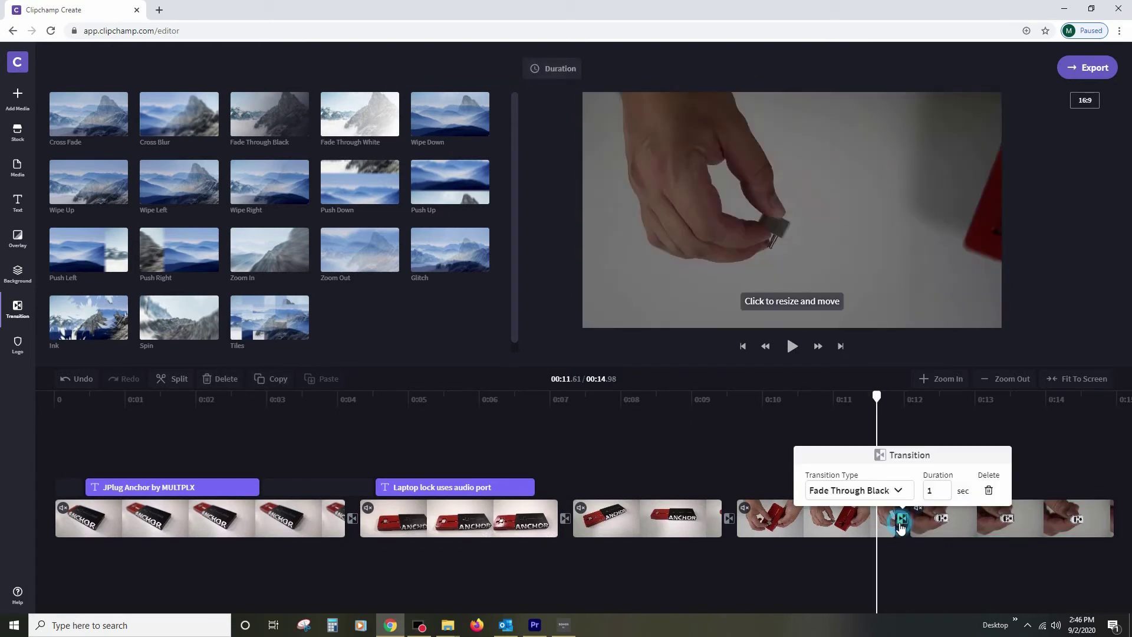
{"action": "left_click", "coordinate": [899, 491]}
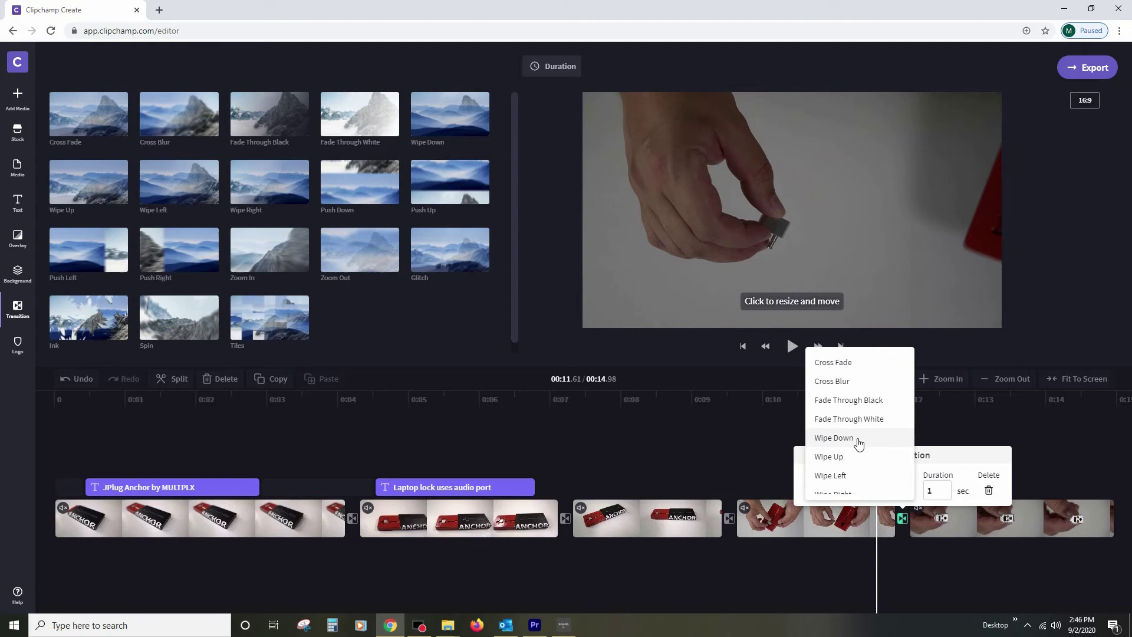
{"action": "left_click", "coordinate": [860, 420]}
{"action": "left_click", "coordinate": [749, 436]}
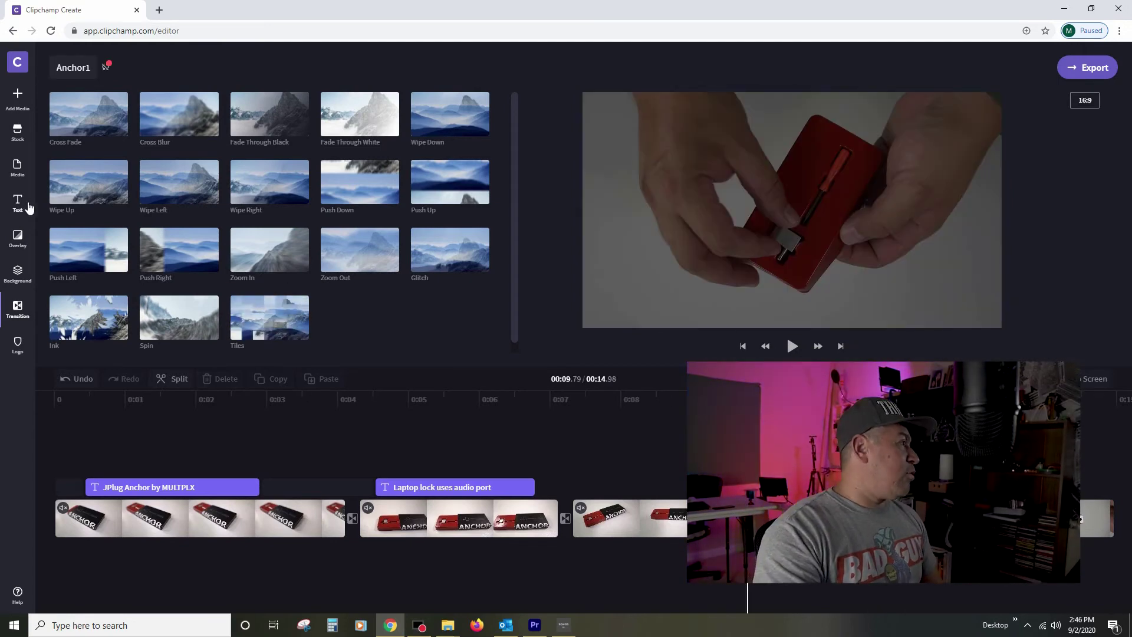
Drag 'New Wave Hip Hop' from Media below the clips and play the video
{"action": "left_click", "coordinate": [18, 166]}
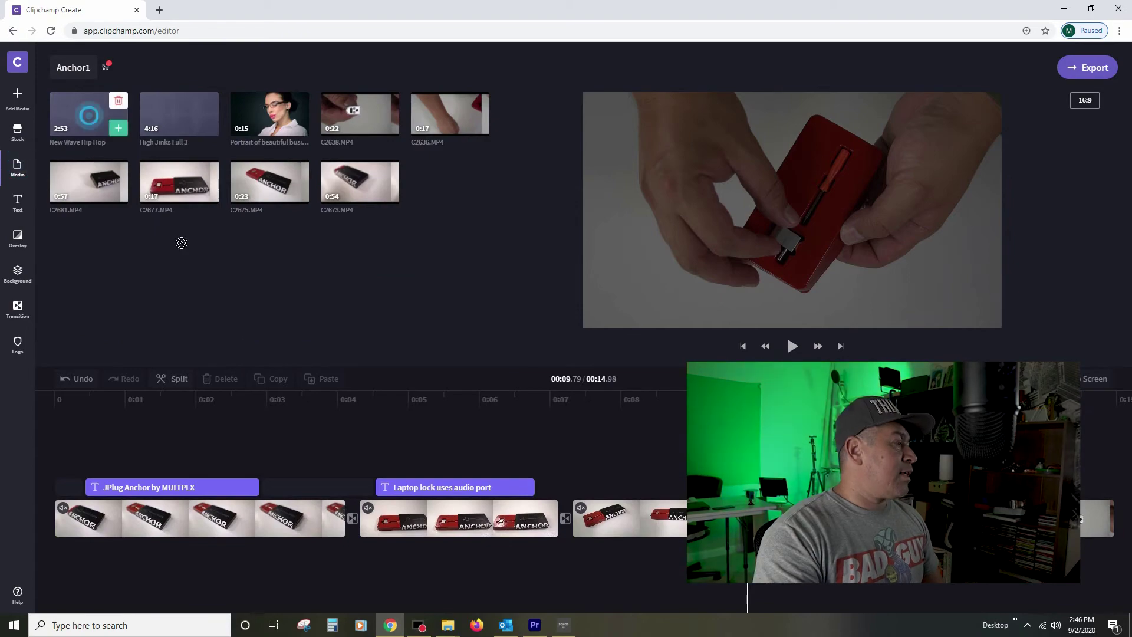
{"action": "left_click_drag", "start_coordinate": [181, 243], "coordinate": [285, 561]}
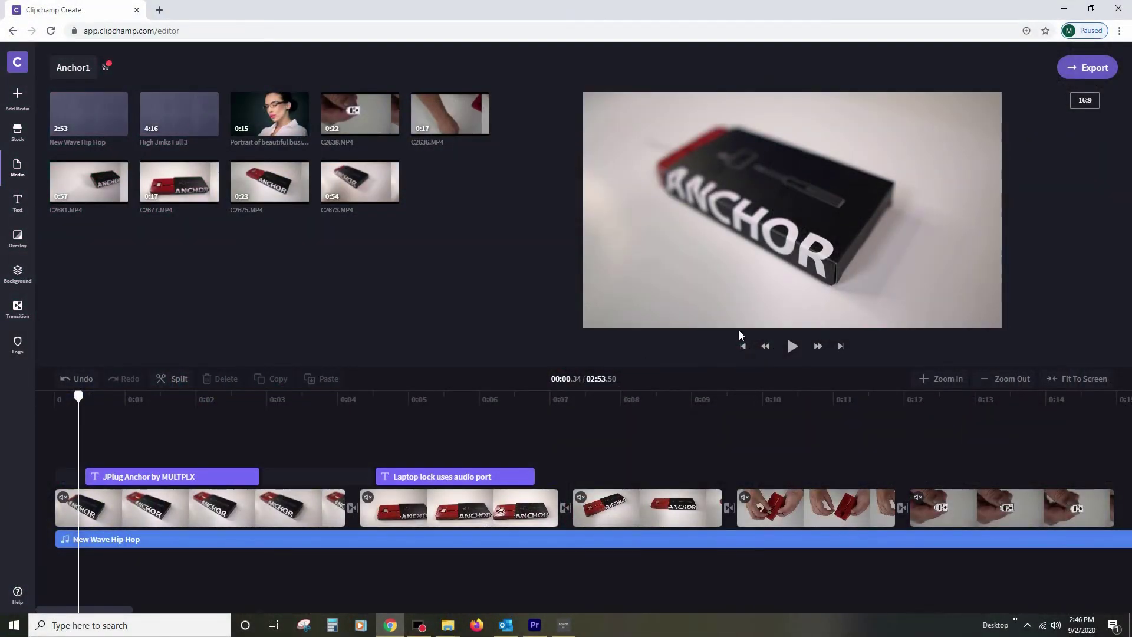
{"action": "left_click", "coordinate": [791, 348]}
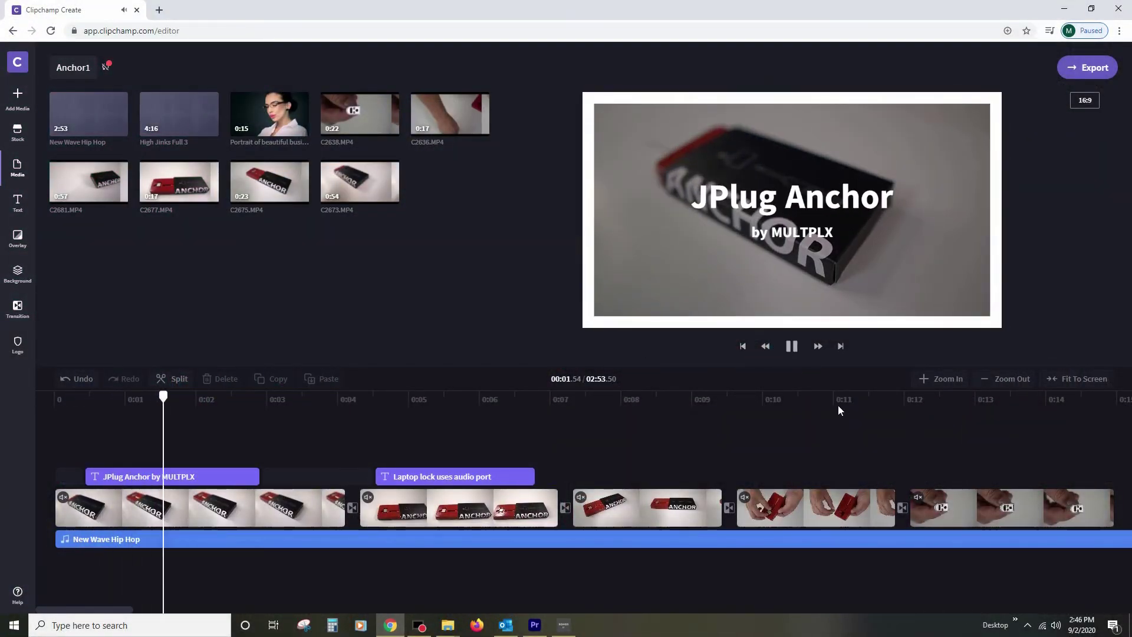